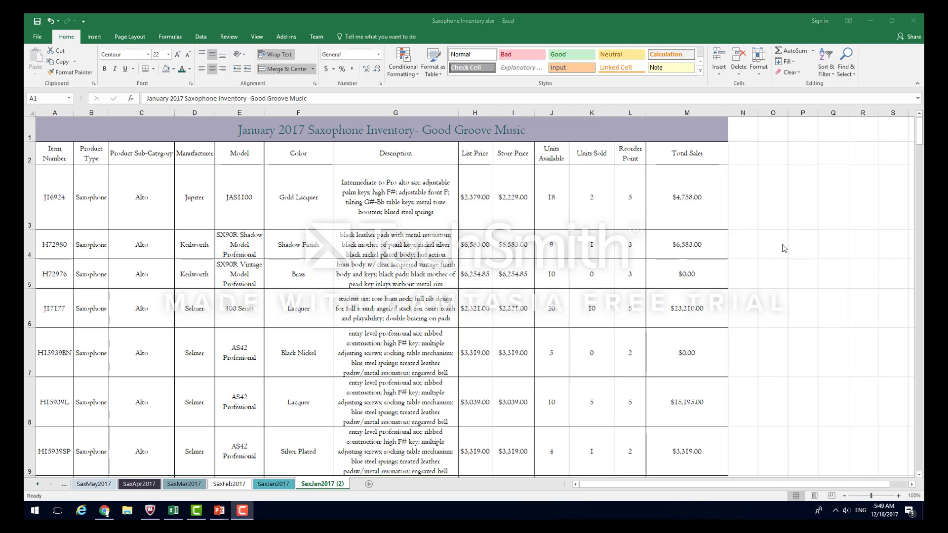
- Create a PivotTable on a new worksheet from the January 2017 saxophone inventory data, range A2:M76
left_click(144, 152)
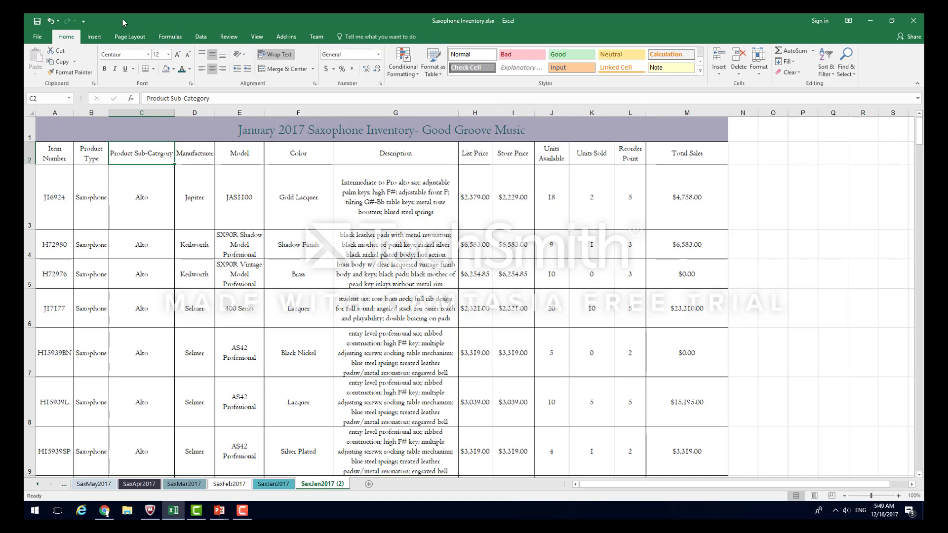
left_click(96, 37)
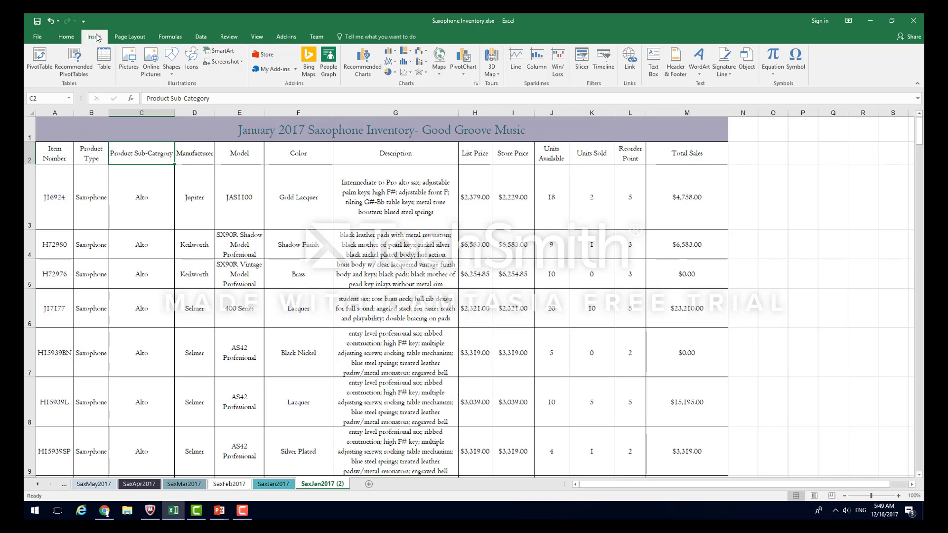
left_click(42, 72)
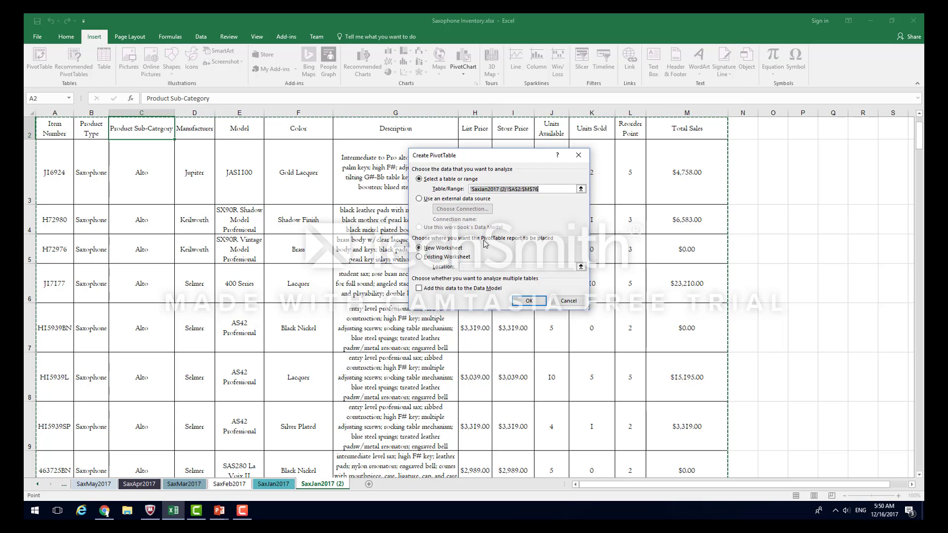
left_click(528, 301)
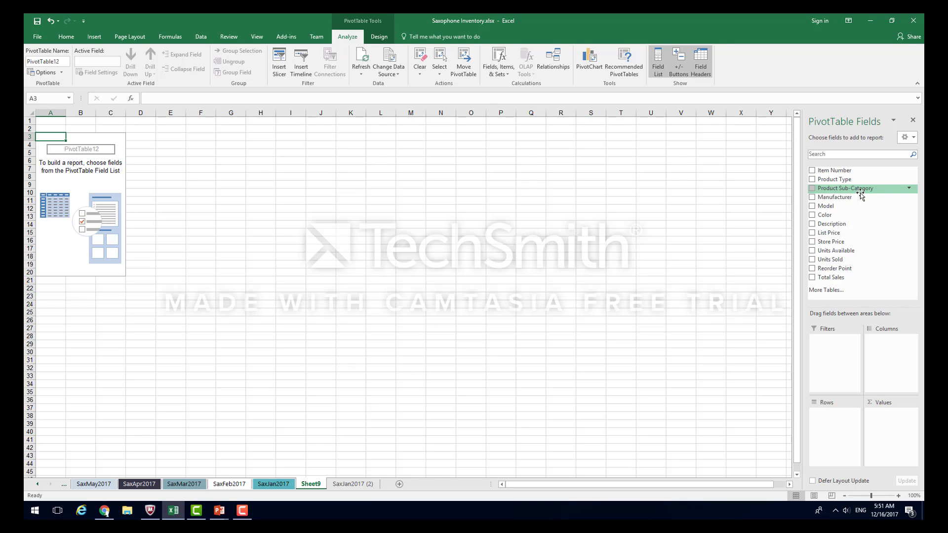
- Filter the Product Sub-Category field to exclude the (blank) item
left_click(908, 189)
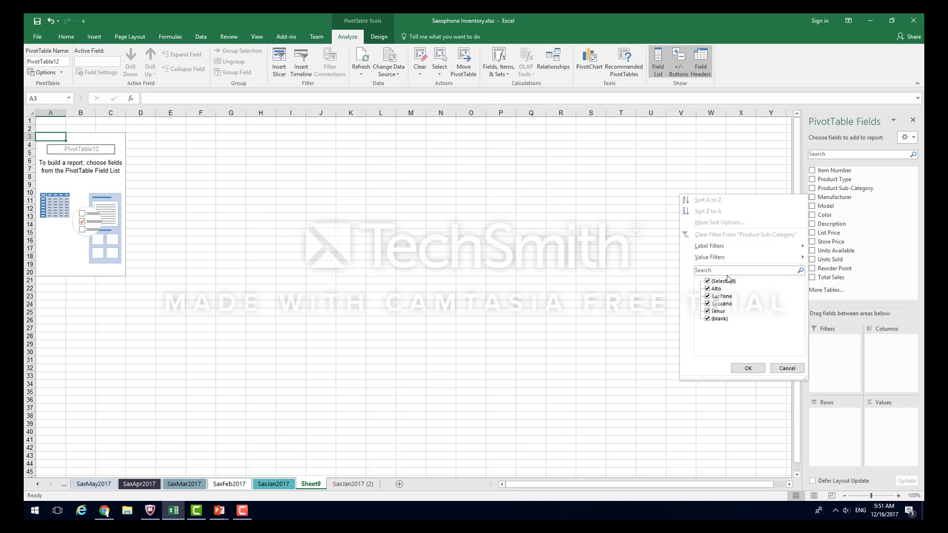
left_click(709, 320)
left_click(748, 369)
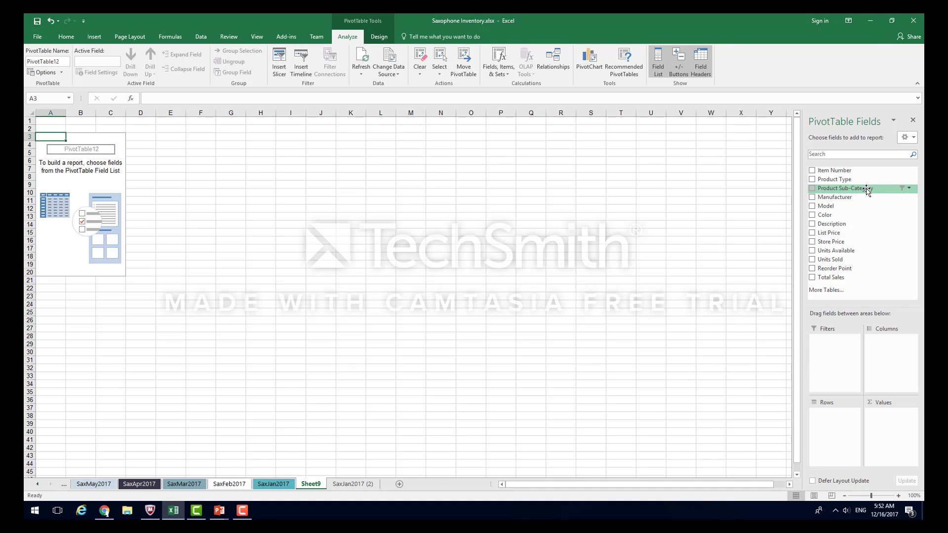
- Add Product Sub-Category as the PivotTable's row field, with Manufacturer nested beneath it
left_click_drag(866, 189, 842, 422)
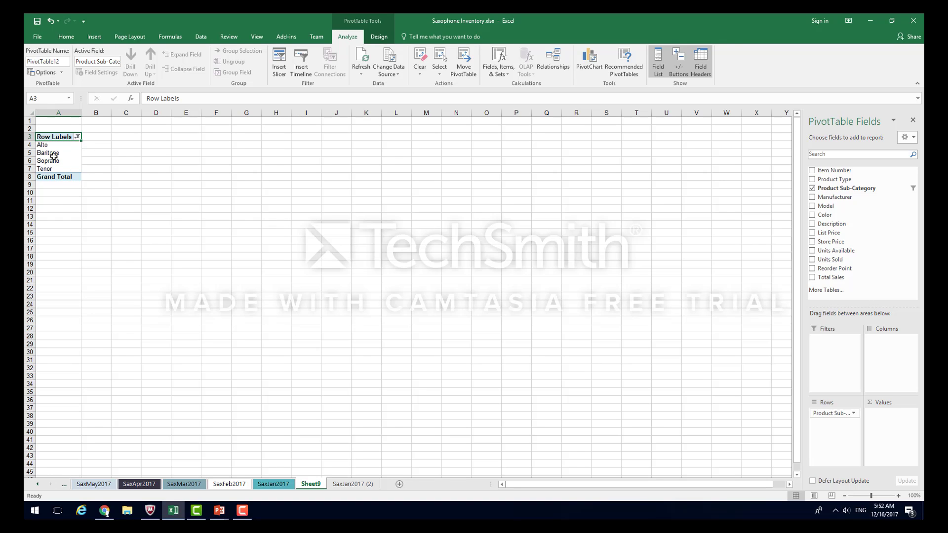
mouse_move(53, 156)
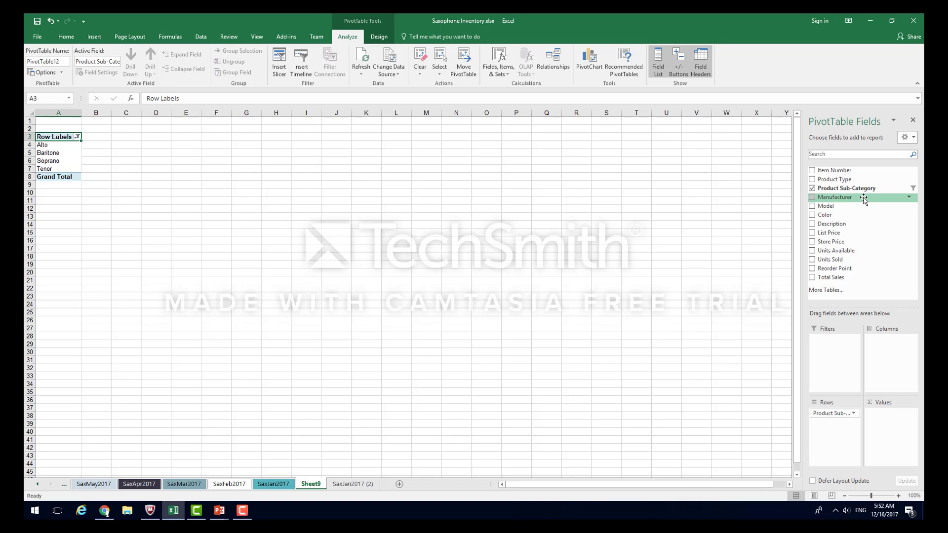
left_click_drag(864, 199, 837, 430)
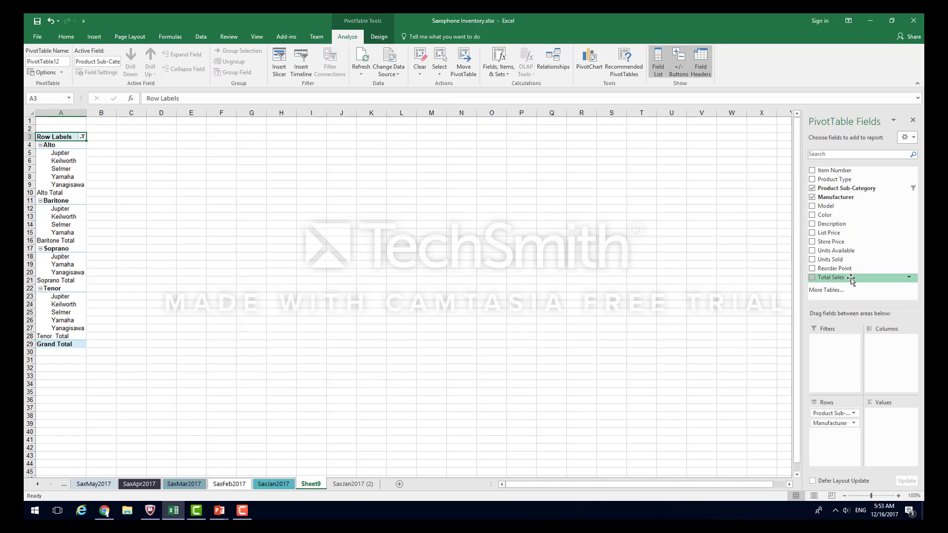
- Add Total Sales and Units Sold as value fields in the PivotTable
left_click_drag(850, 278, 889, 424)
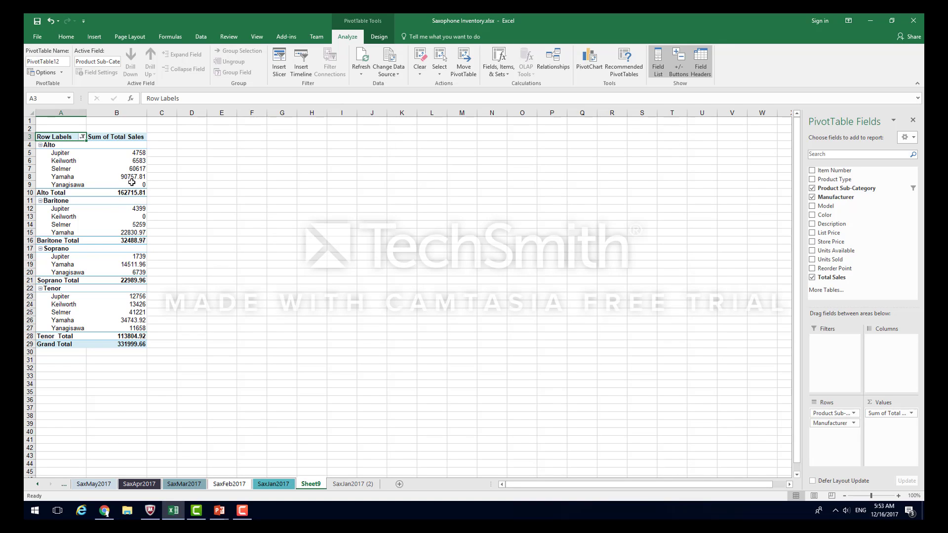
mouse_move(109, 170)
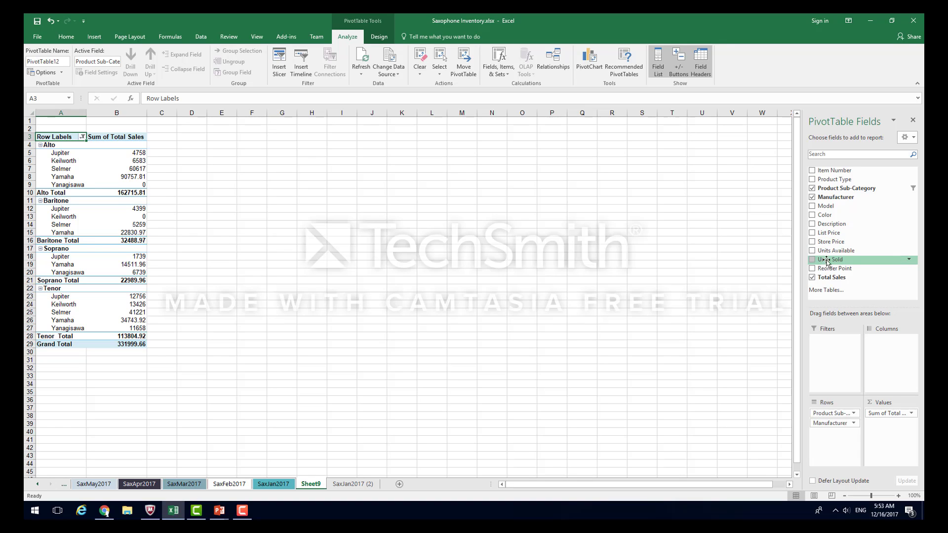
left_click_drag(842, 260, 889, 430)
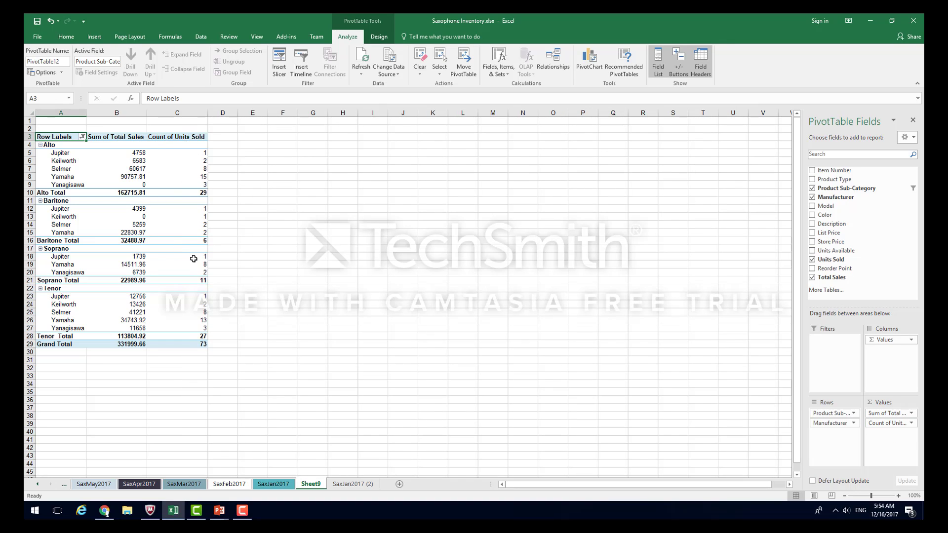
- Set the PivotTable's report layout to Compact Form
mouse_move(134, 181)
left_click(380, 37)
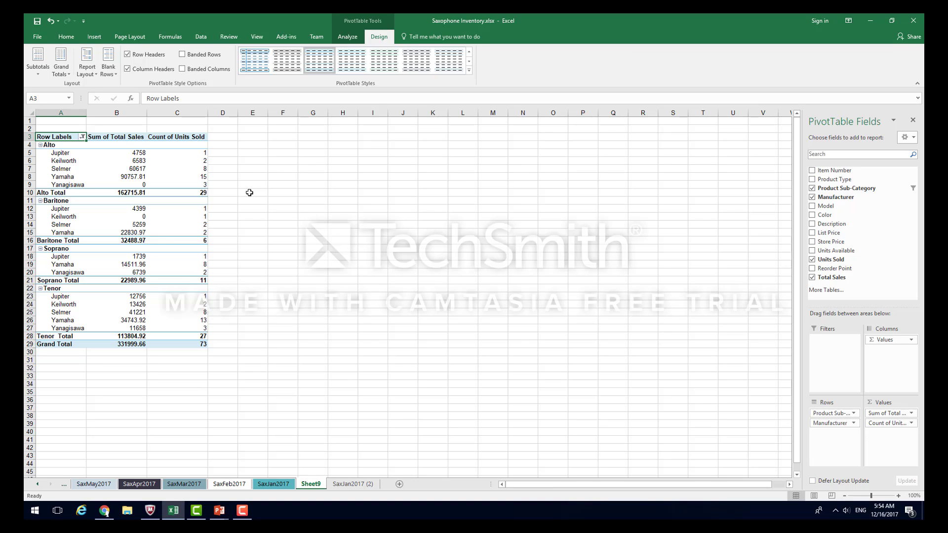
left_click(96, 76)
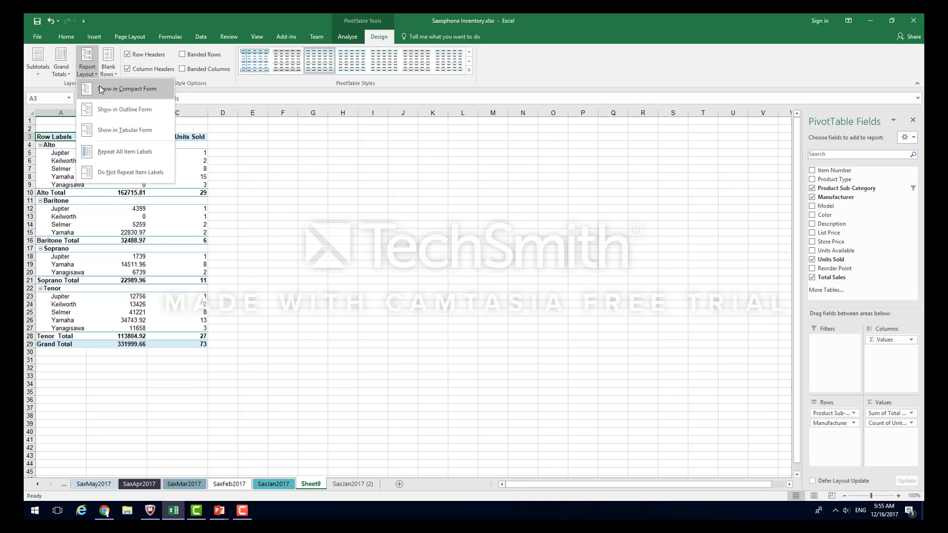
left_click(123, 94)
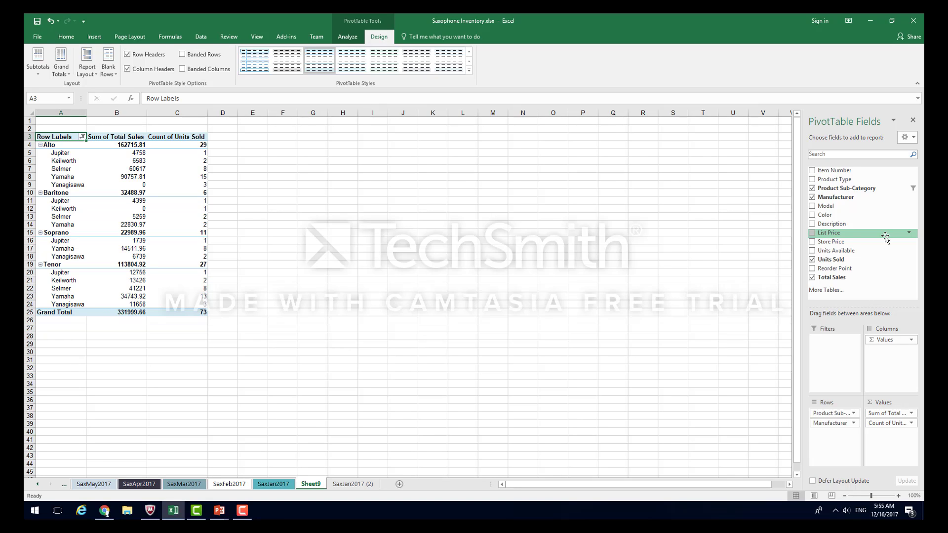
- Reorder the row fields so that Product Sub-Category is nested under Manufacturer, and review the sales by manufacturer
left_click(834, 414)
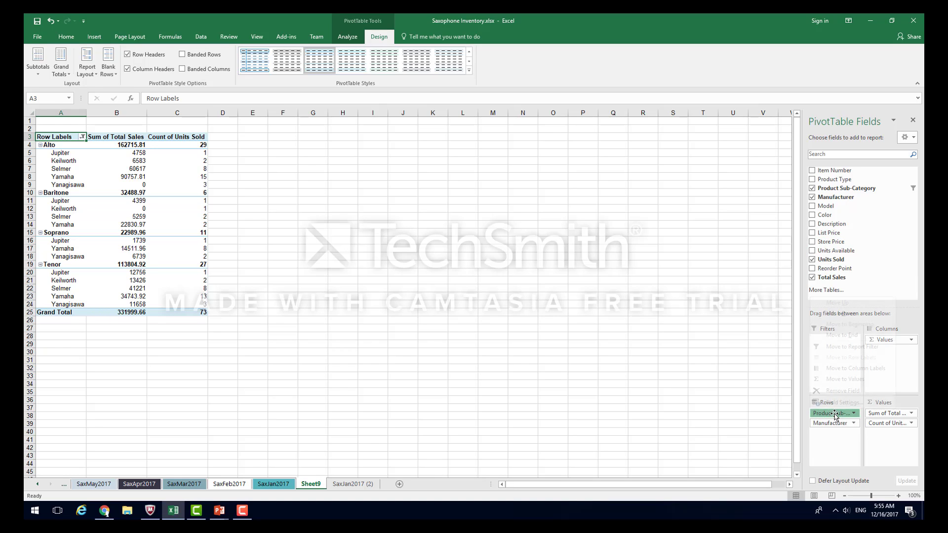
left_click_drag(834, 415, 833, 438)
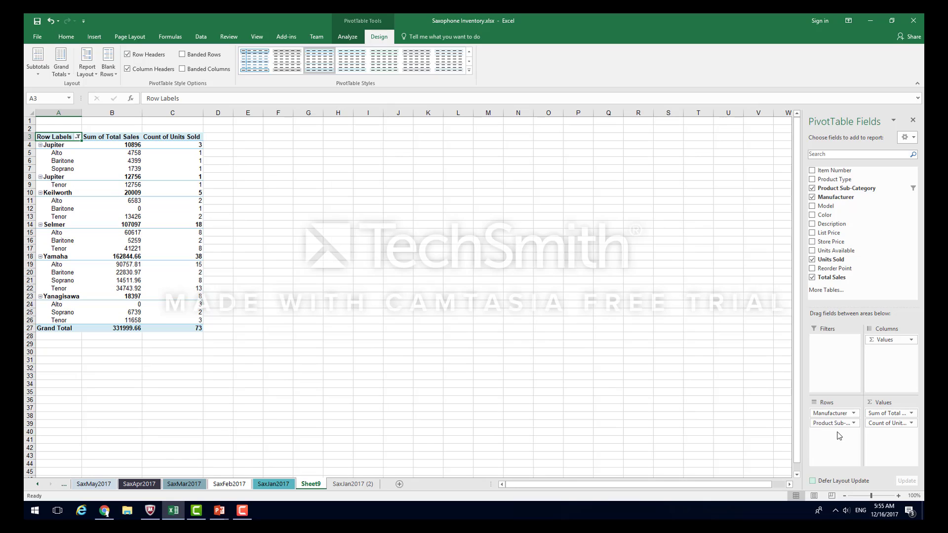
mouse_move(135, 253)
mouse_move(116, 272)
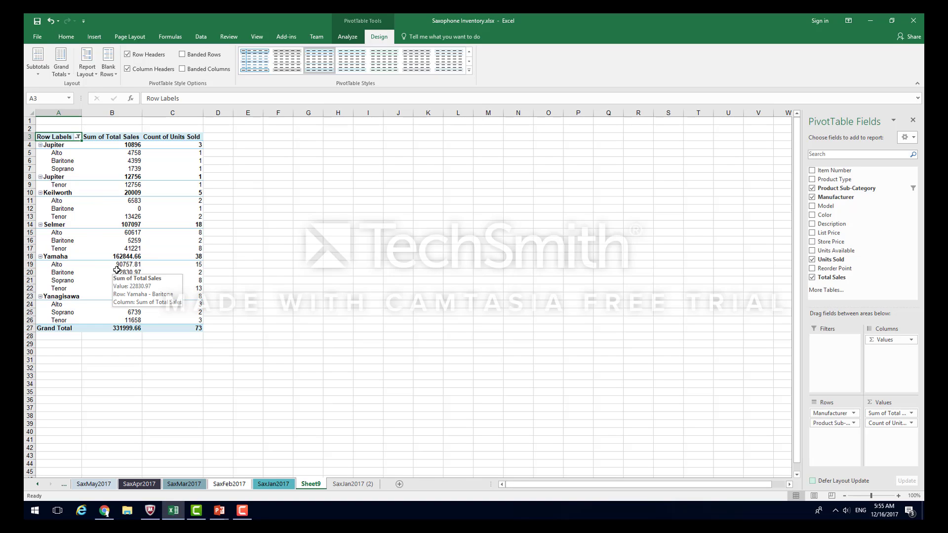
mouse_move(118, 237)
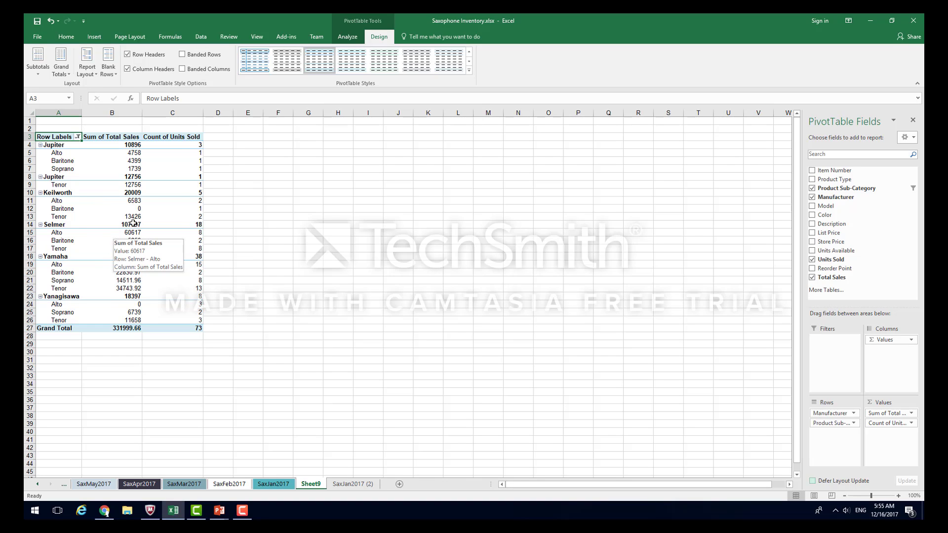
mouse_move(136, 140)
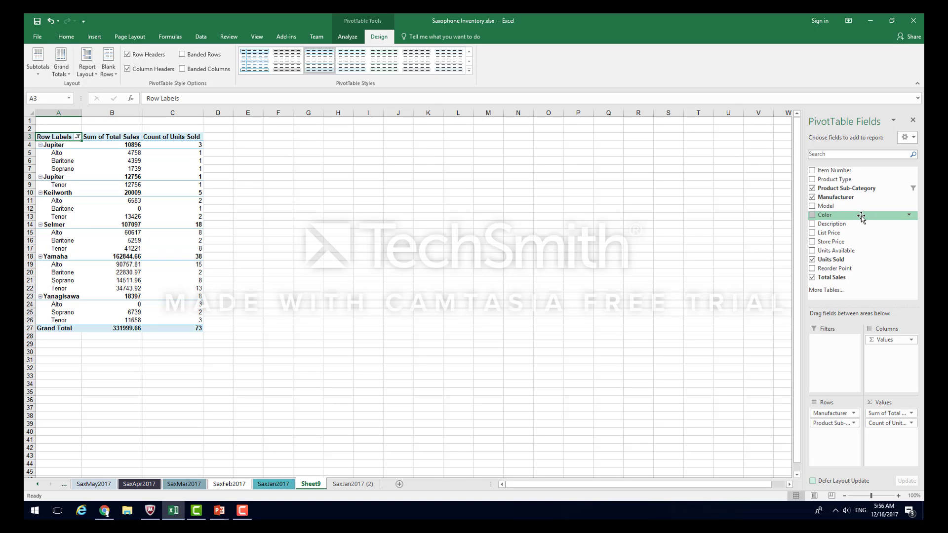
- Add Color as a report filter and show only Gold Lacquer items
left_click_drag(861, 217, 829, 349)
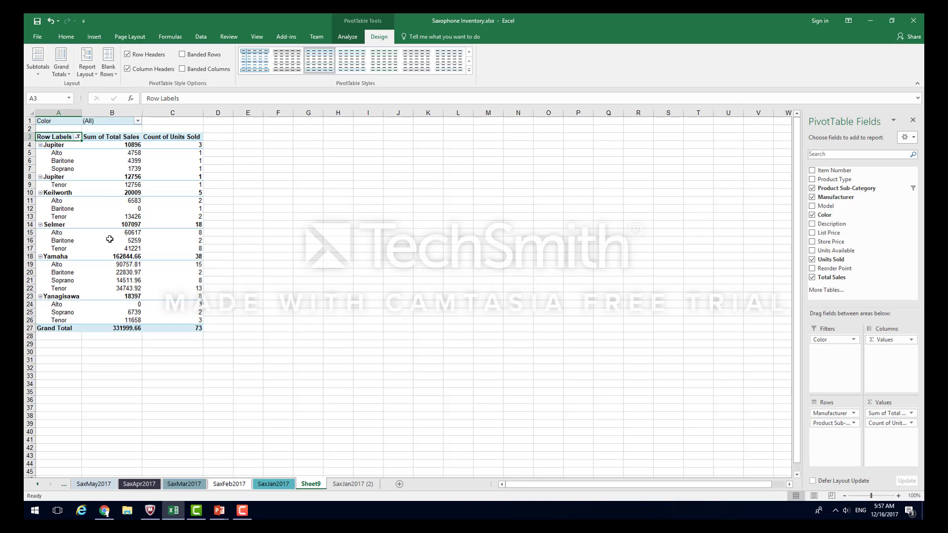
left_click(138, 122)
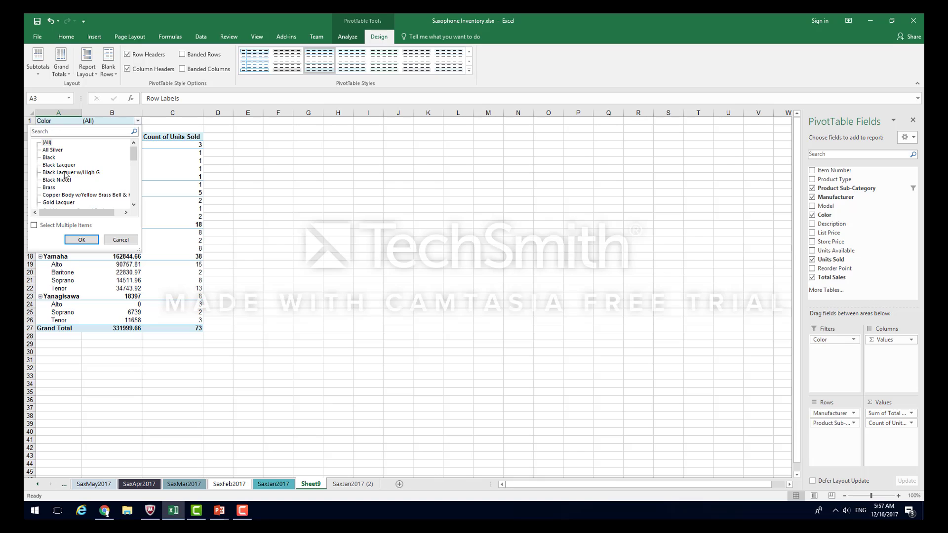
left_click(62, 202)
left_click(81, 240)
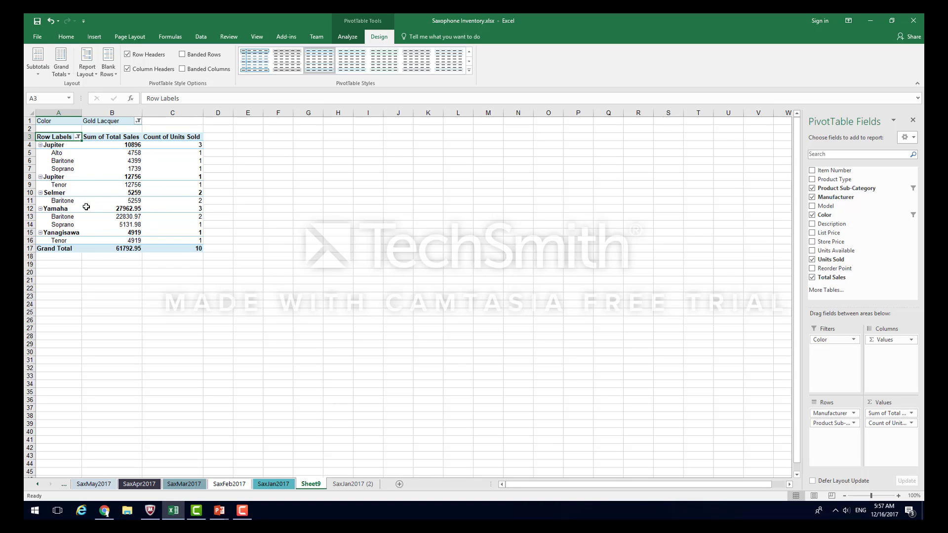
- Change the Color report filter to Silver
mouse_move(83, 204)
left_click(138, 121)
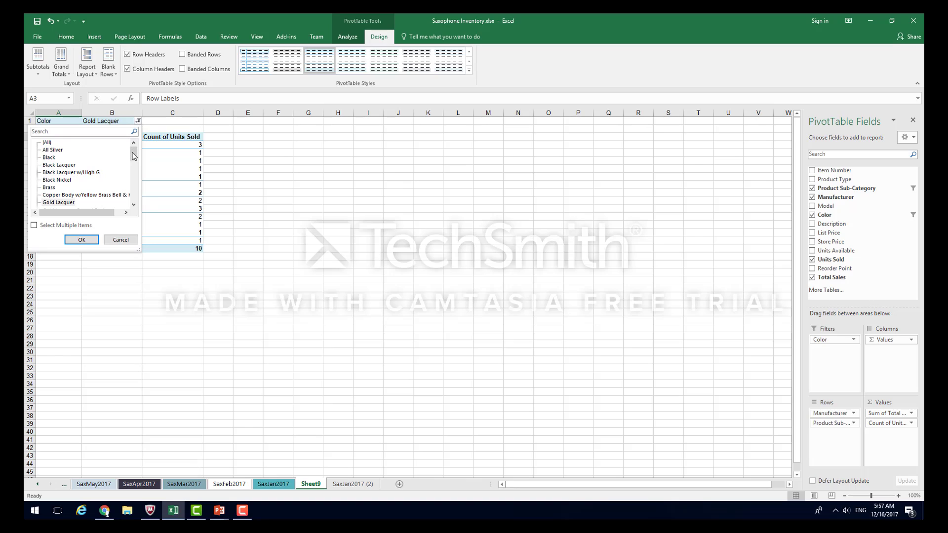
left_click_drag(131, 150, 130, 181)
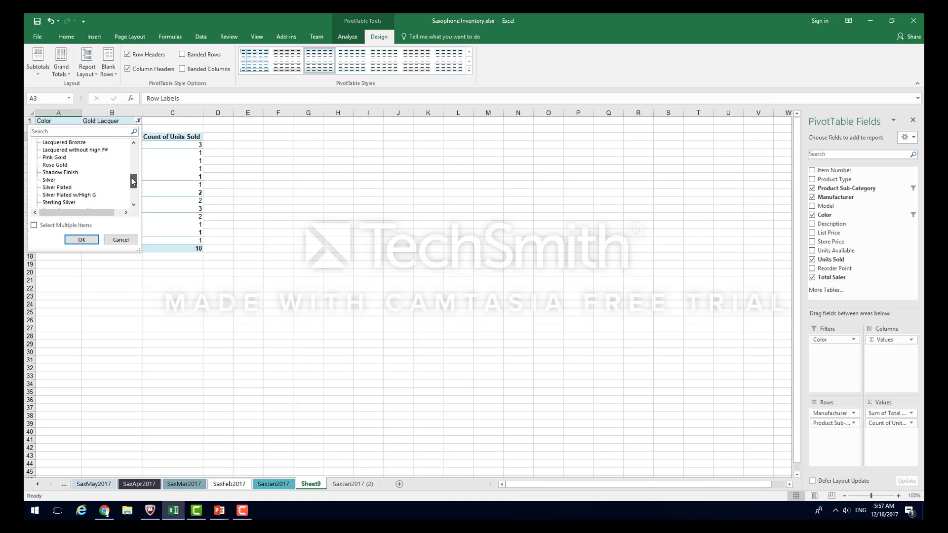
left_click(48, 181)
left_click(81, 240)
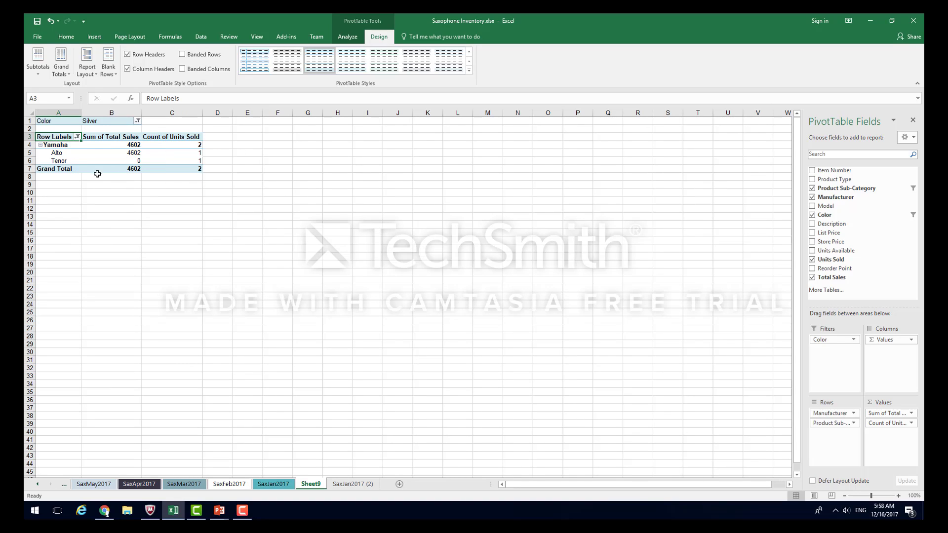
- Reset the Color report filter to (All) and remove Color from the report filters
mouse_move(110, 157)
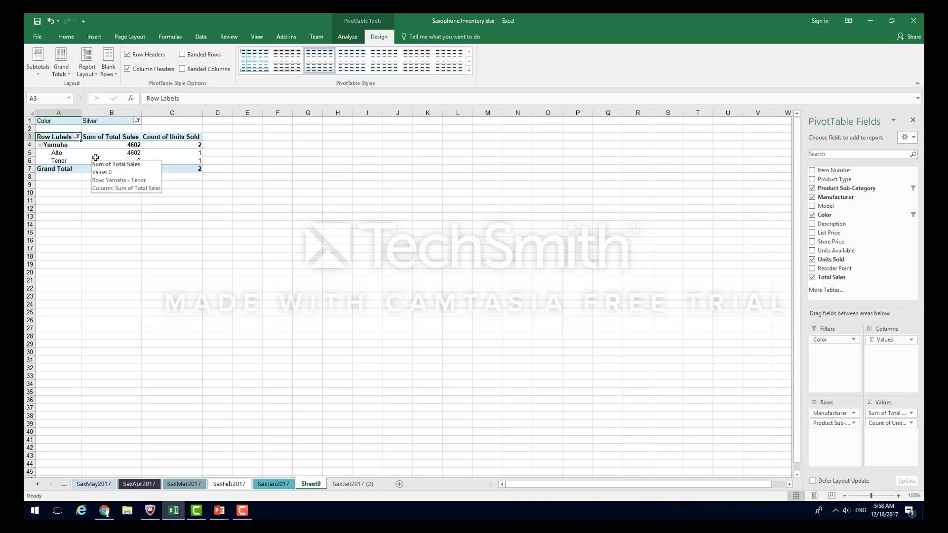
left_click(137, 121)
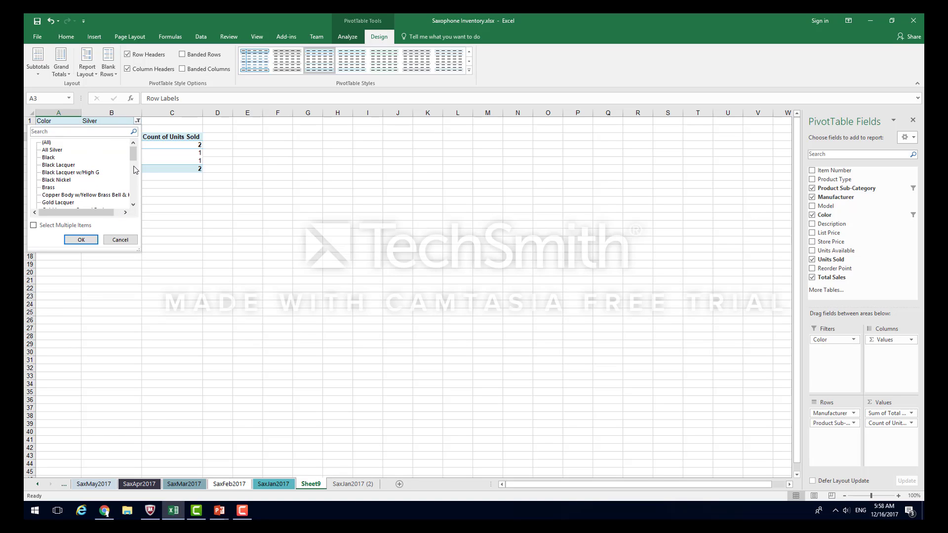
left_click(46, 143)
left_click(81, 240)
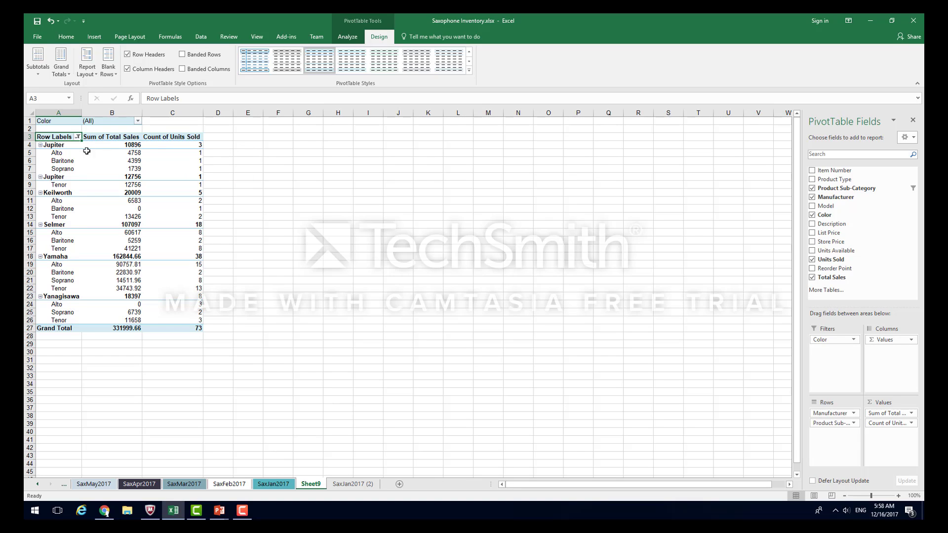
mouse_move(86, 272)
left_click_drag(829, 344, 874, 278)
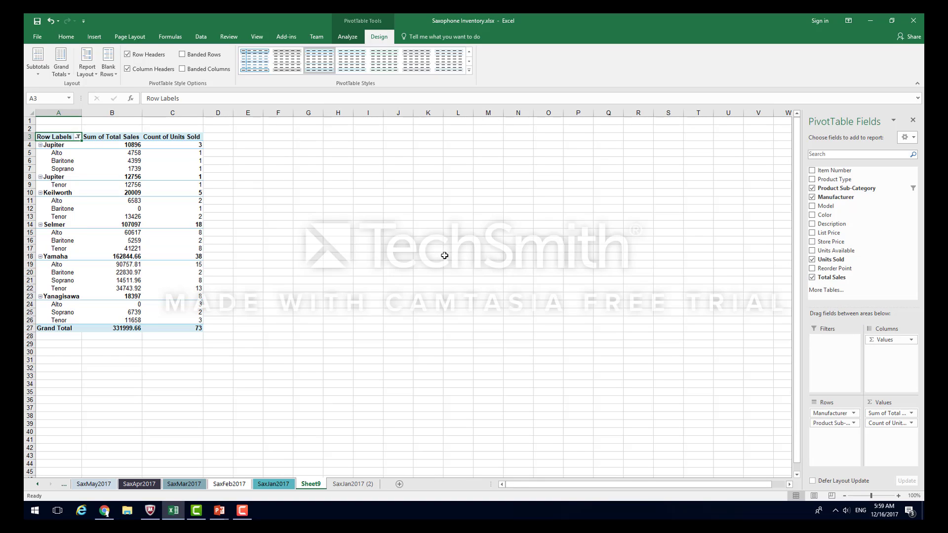
- Replace Manufacturer with Color in the row fields, nesting Color under Product Sub-Category
mouse_move(187, 209)
left_click_drag(839, 414, 878, 289)
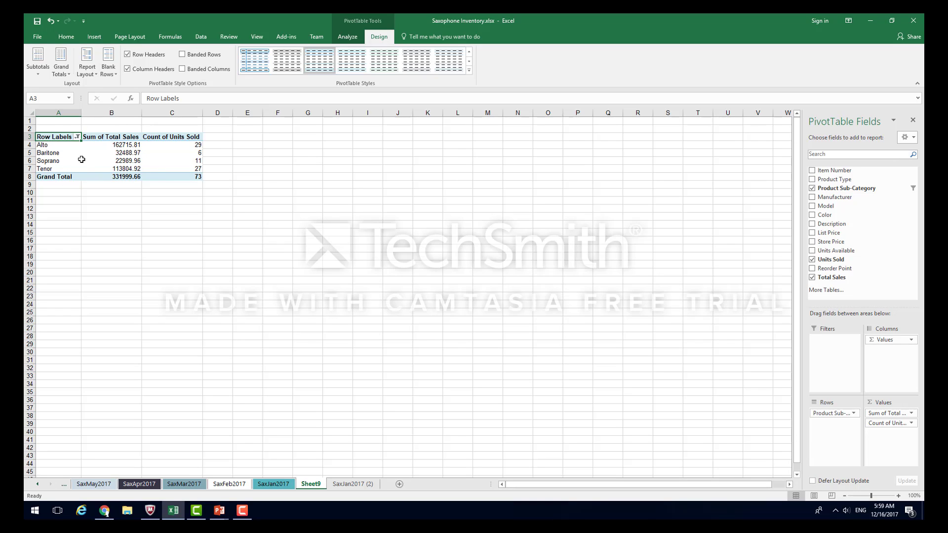
mouse_move(79, 156)
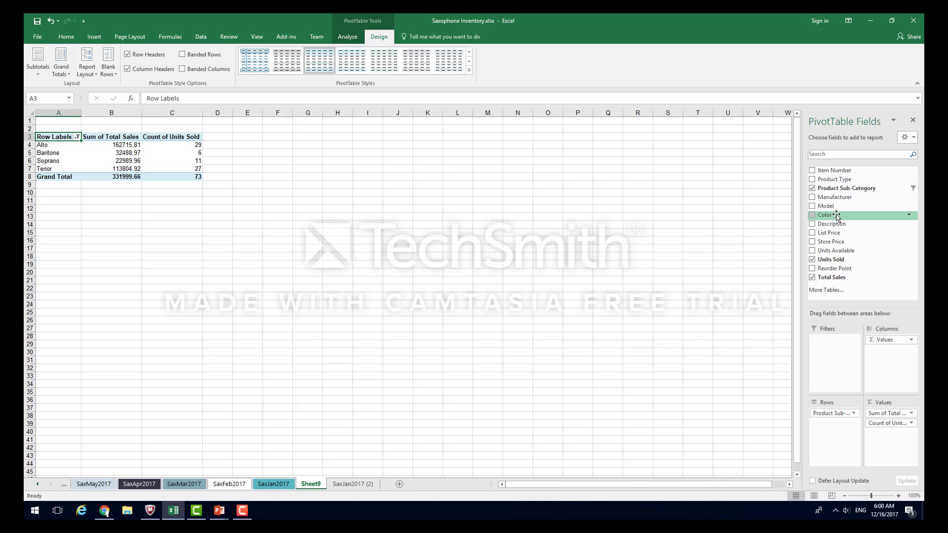
left_click_drag(835, 217, 838, 424)
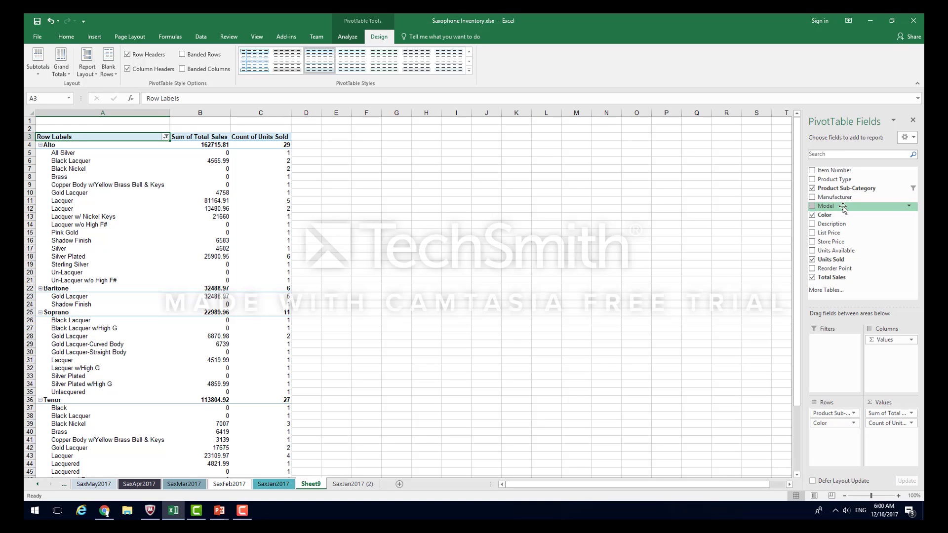
- Add Model to the PivotTable's row fields, nested under Color
mouse_move(843, 209)
left_mouse_down()
mouse_move(831, 378)
mouse_move(836, 439)
left_mouse_up()
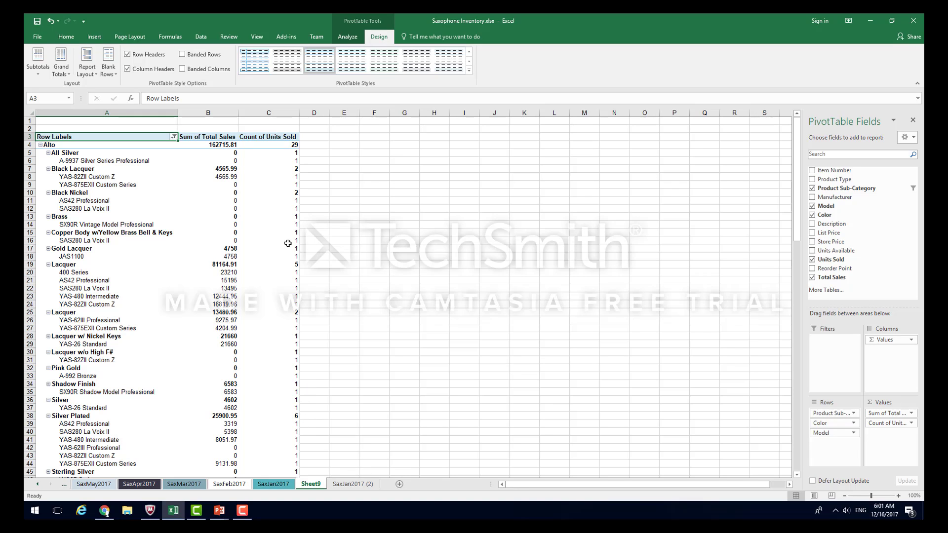
- Rename the PivotTable's worksheet, Sheet9, as "Sax Jan2017 Pivot"
double_click(314, 485)
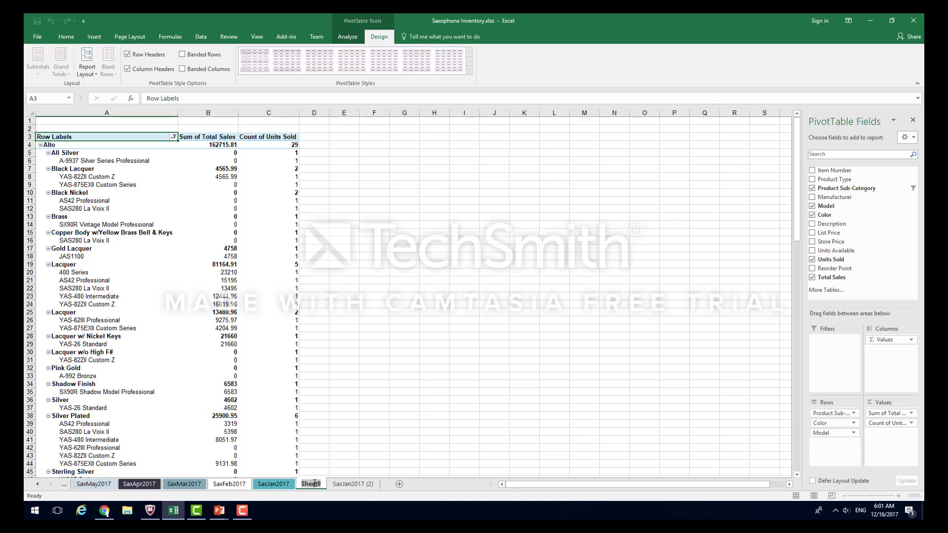
type("Sa")
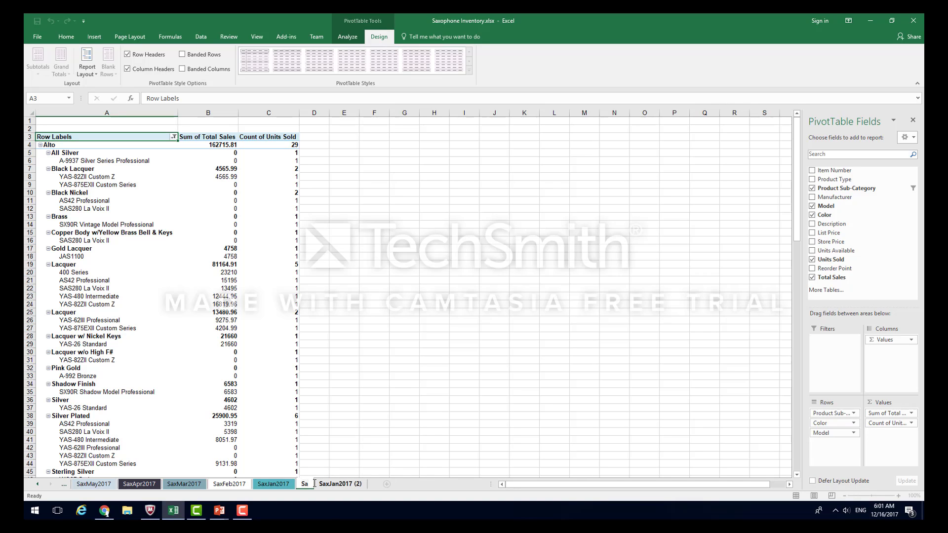
type("x Jan2017 P")
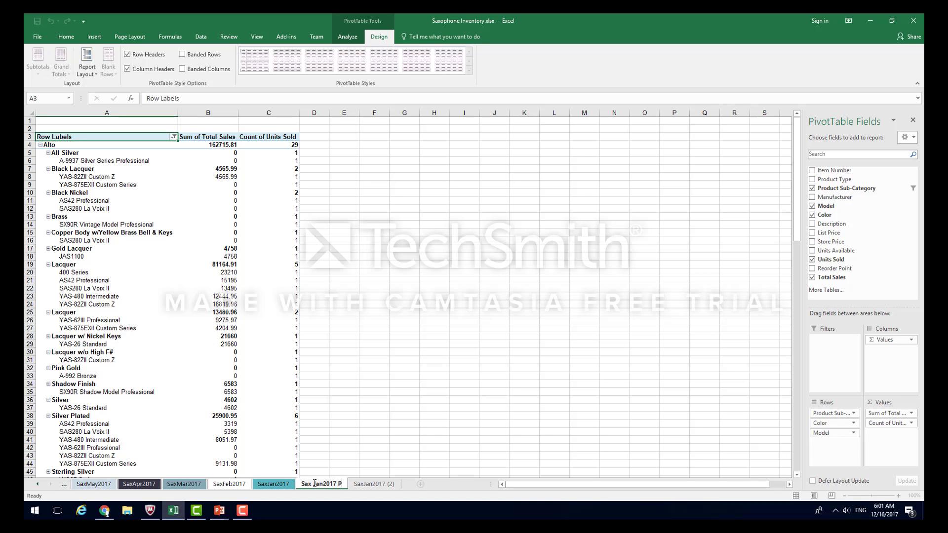
type("ivot")
key("Return")
left_click(374, 448)
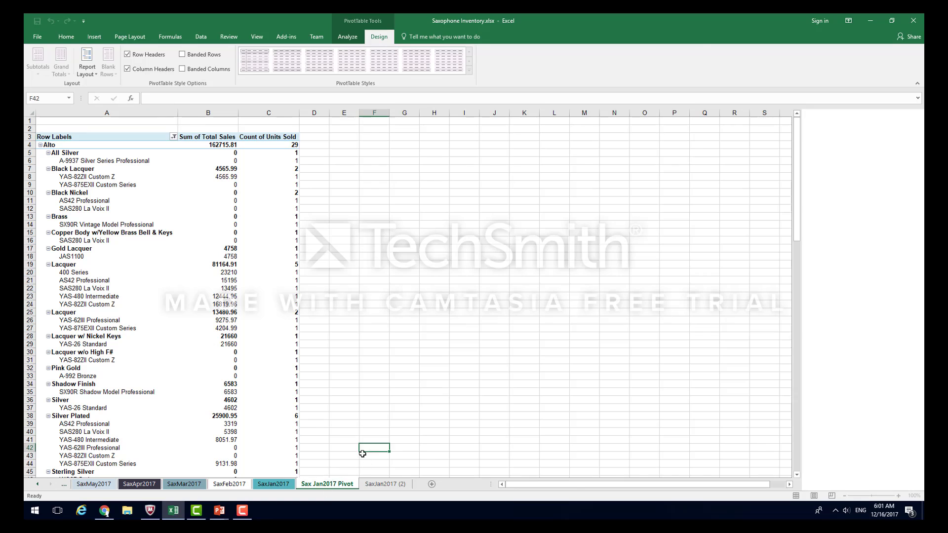
- Color the Sax Jan2017 Pivot sheet tab Indigo, Text 2, and check it from the SaxJan2017 (2) sheet before returning
right_click(333, 485)
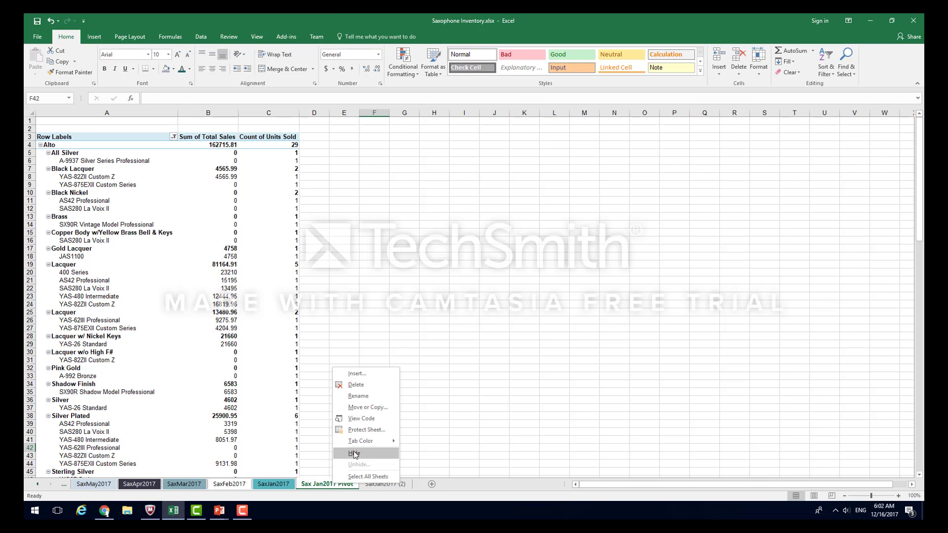
mouse_move(357, 447)
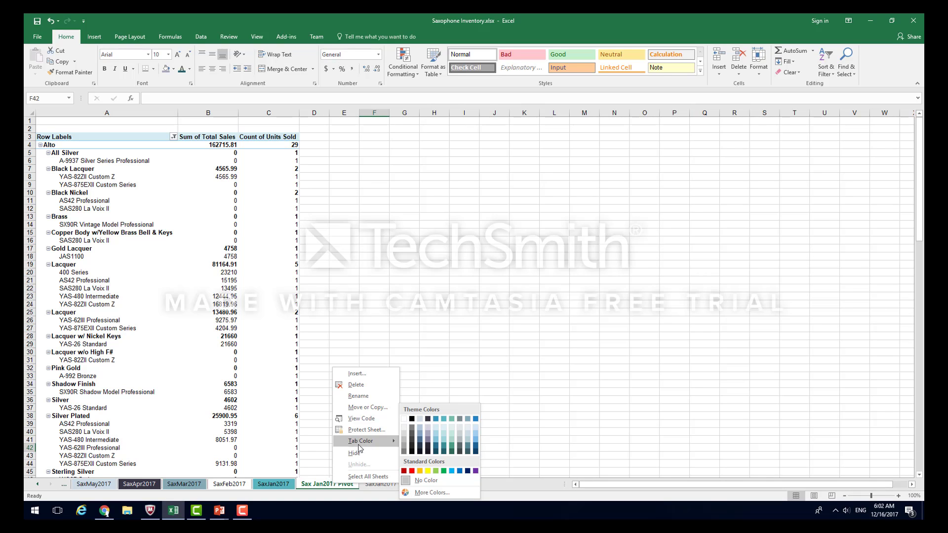
left_click(428, 419)
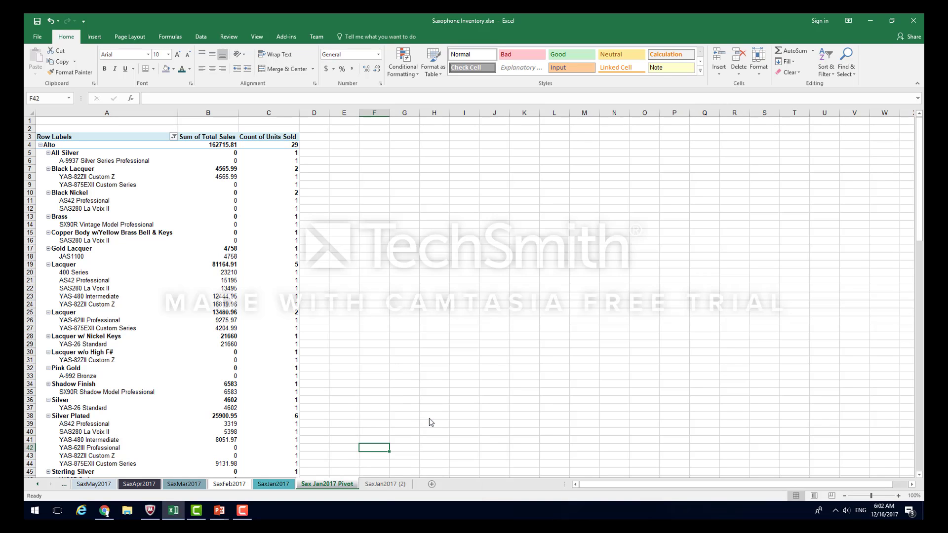
left_click(386, 485)
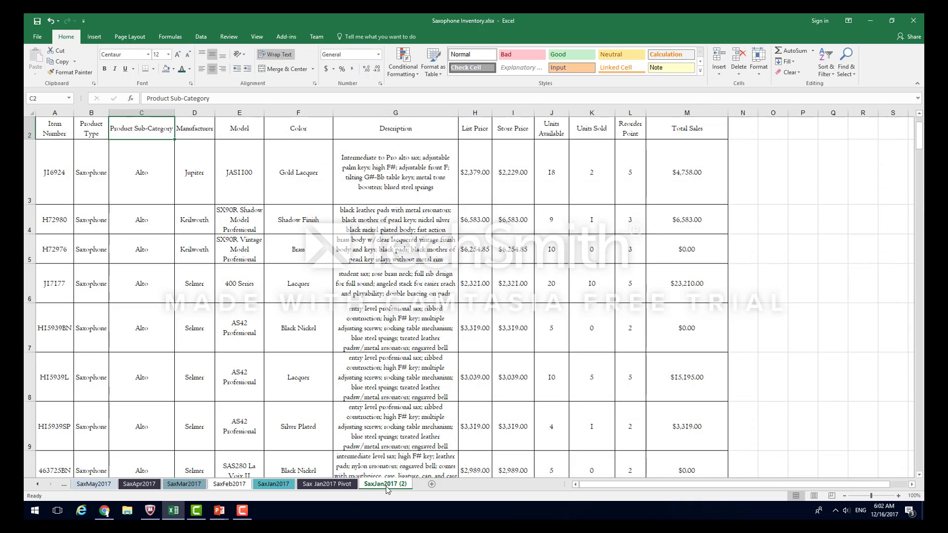
left_click(330, 484)
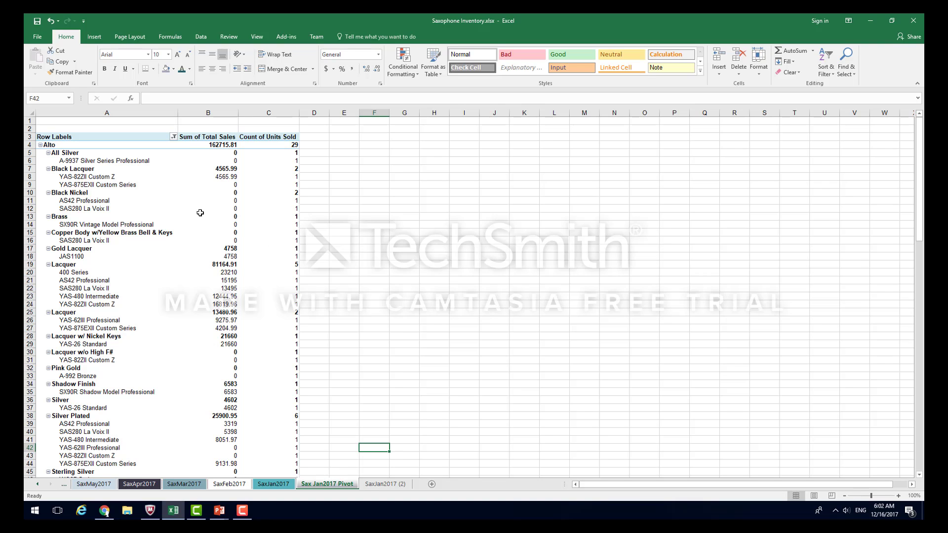
- Collapse the Alto group and apply the Ice Blue, Pivot Style Medium 6 style to the PivotTable
mouse_move(200, 212)
double_click(57, 145)
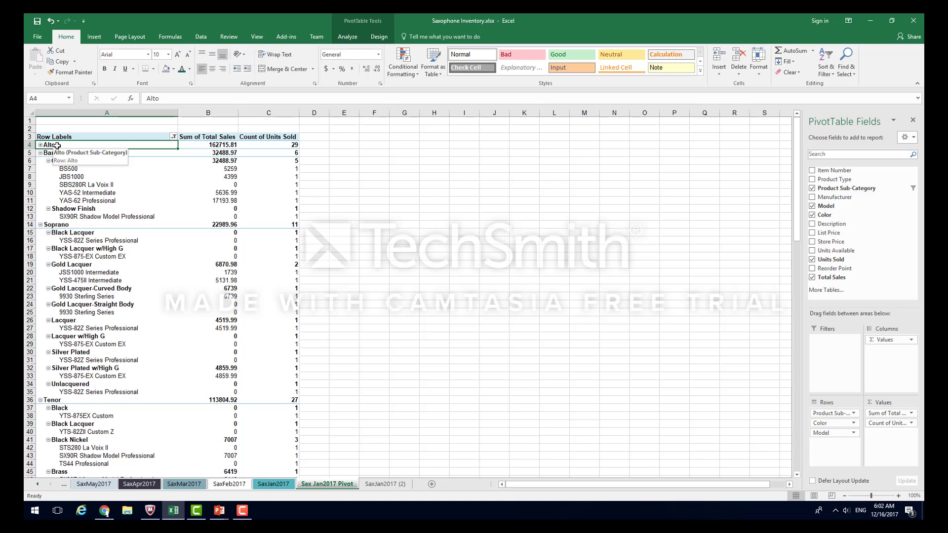
left_click(378, 38)
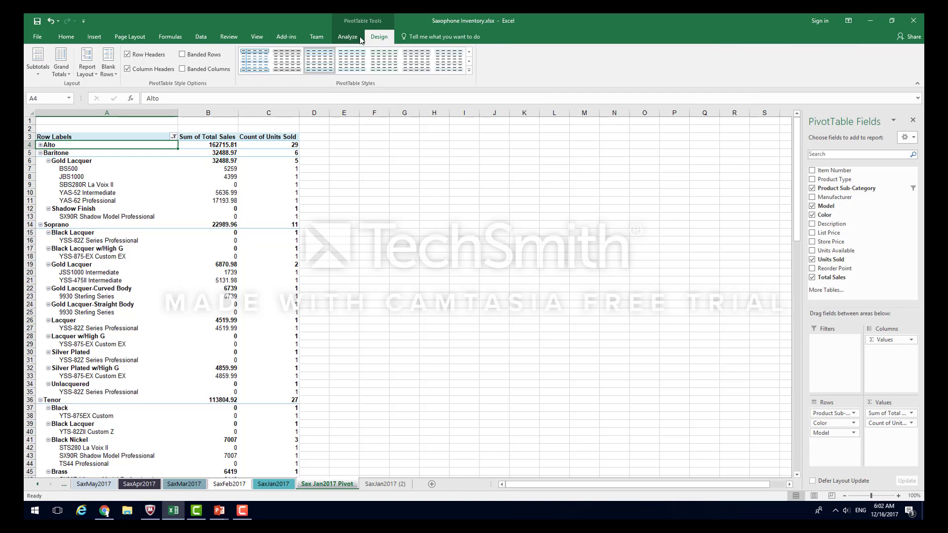
left_click(469, 72)
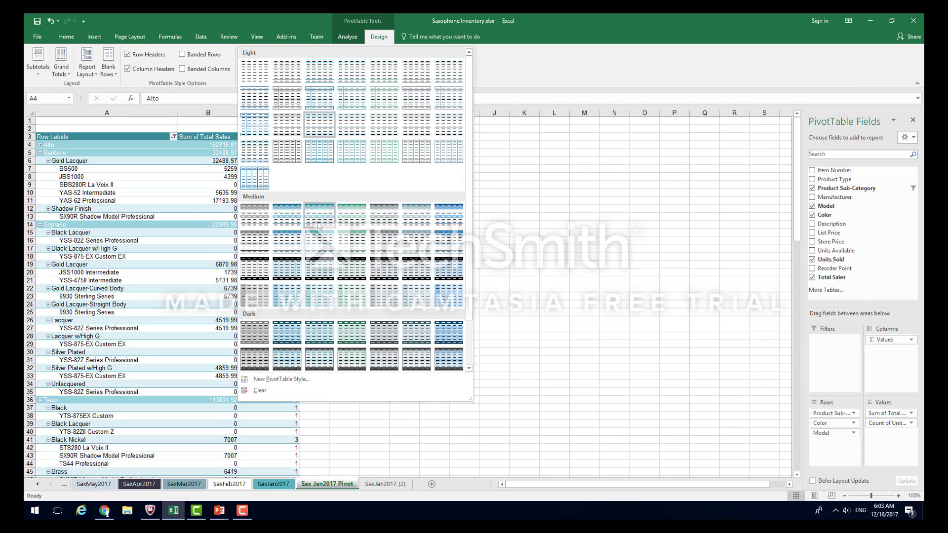
left_click(414, 225)
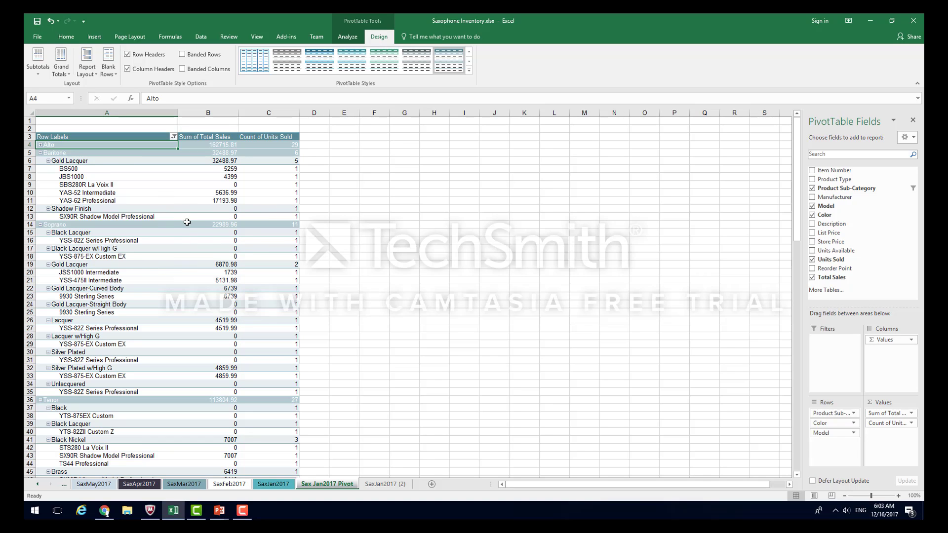
- Set the number format of the Sum of Total Sales values to Currency with the $ symbol and 2 decimal places
mouse_move(187, 222)
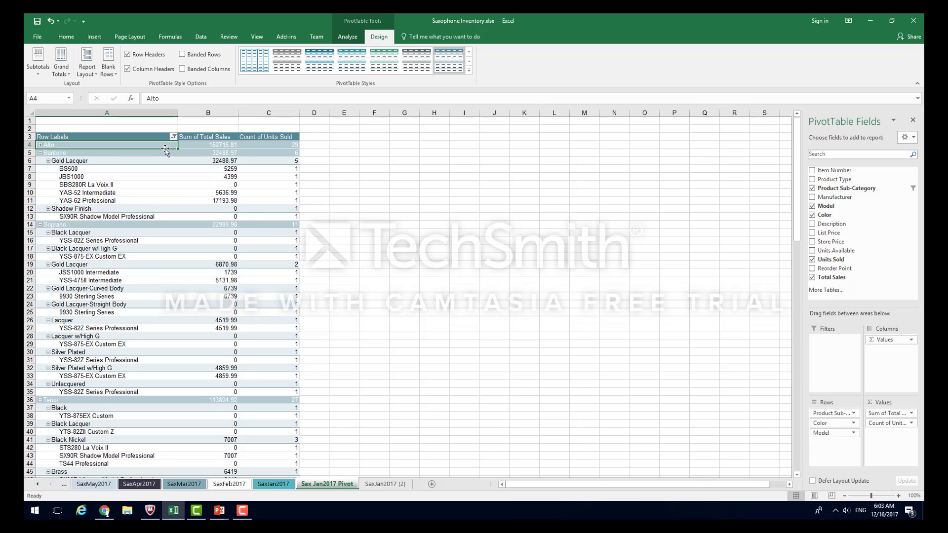
left_click(216, 146)
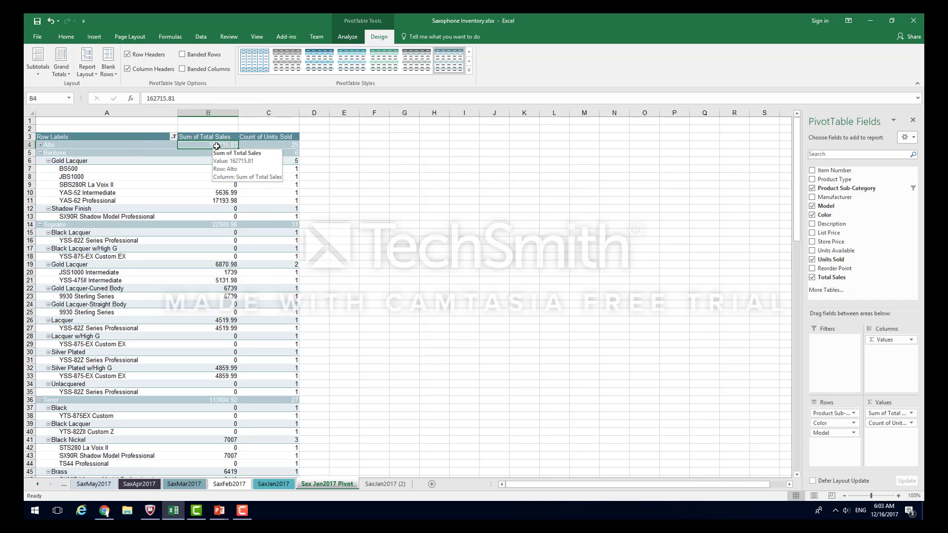
right_click(217, 147)
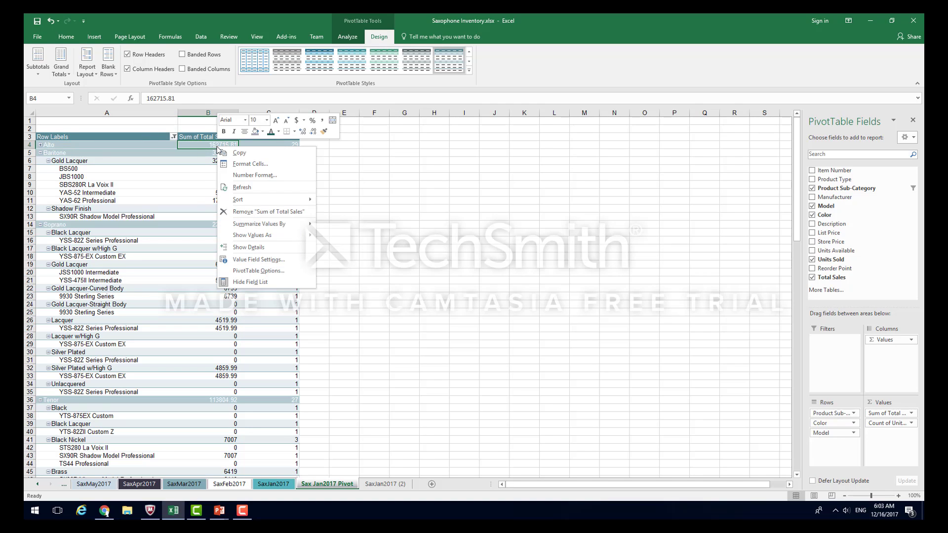
left_click(267, 179)
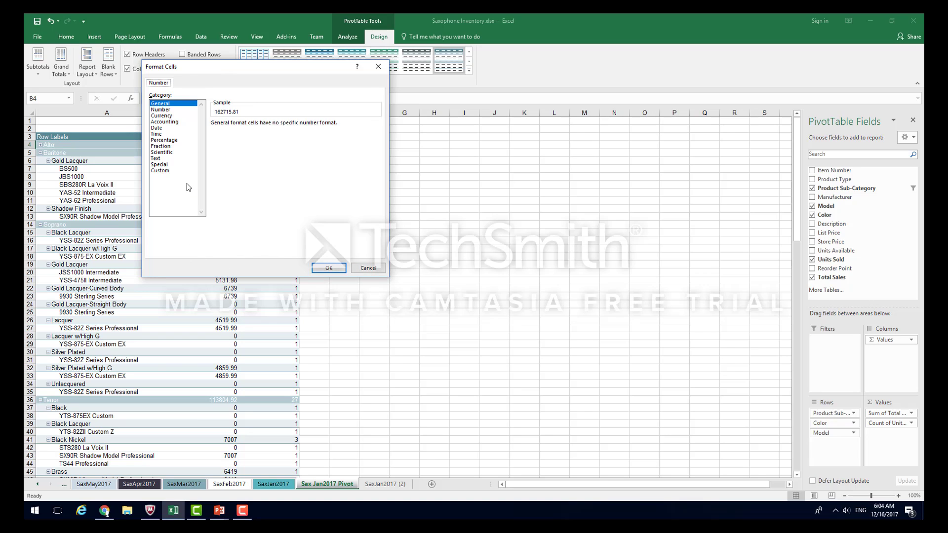
left_click(158, 117)
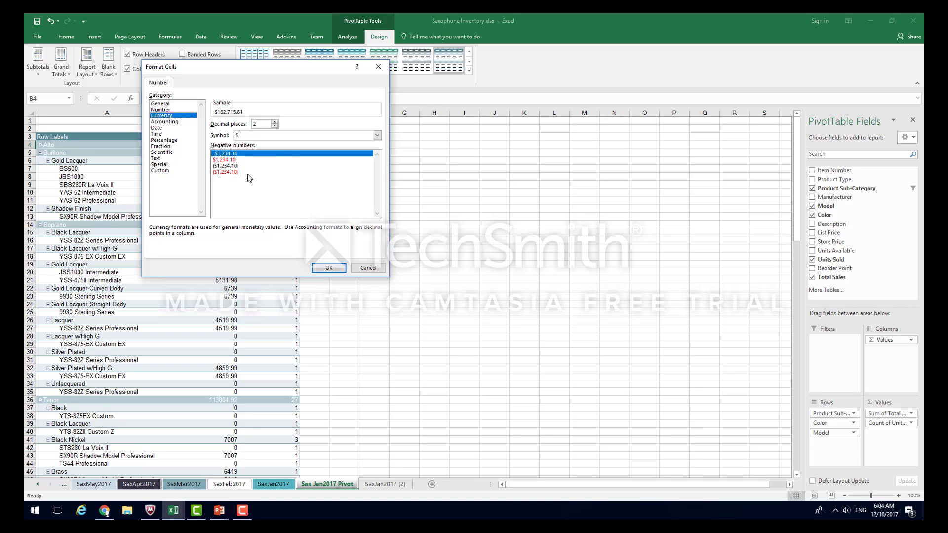
left_click(330, 269)
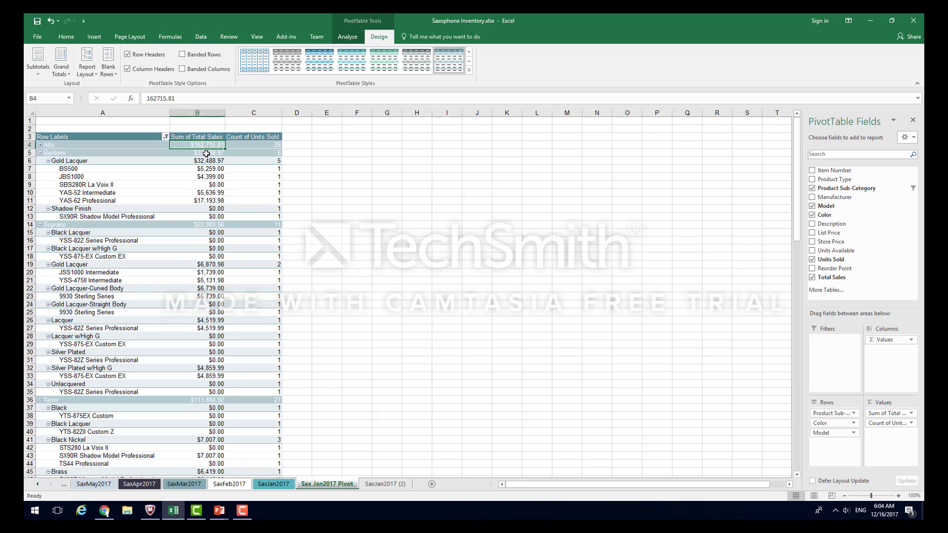
mouse_move(207, 153)
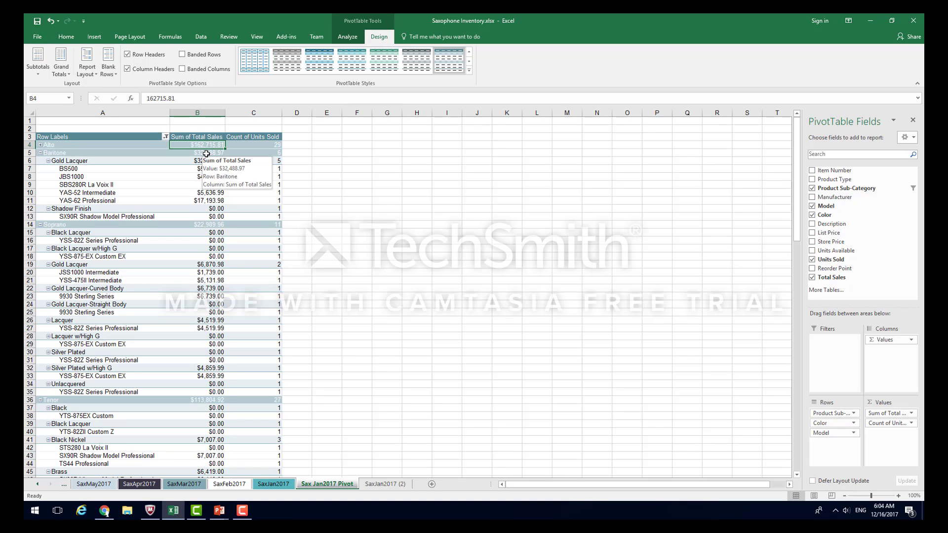